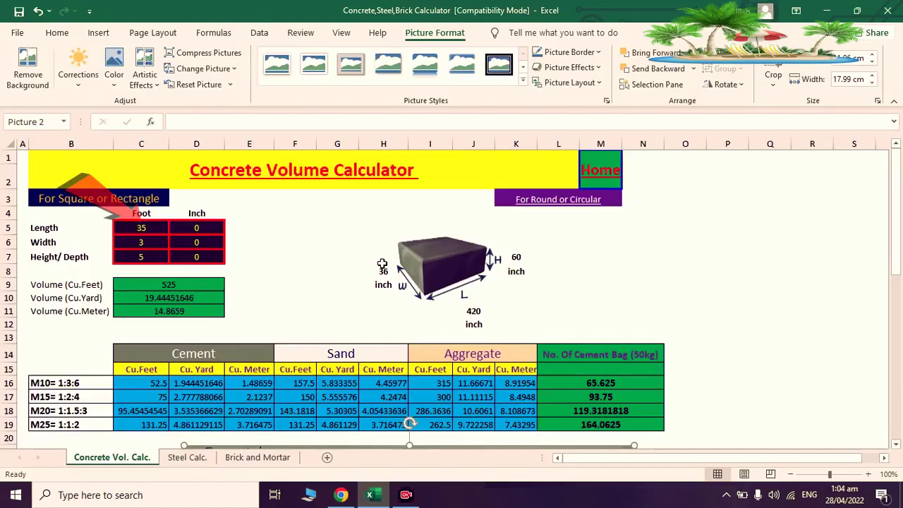
Scroll up and down the sheet to inspect the handwritten slab calculation picture
scroll(382, 263, down, 1)
scroll(382, 263, down, 2)
scroll(378, 244, down, 2)
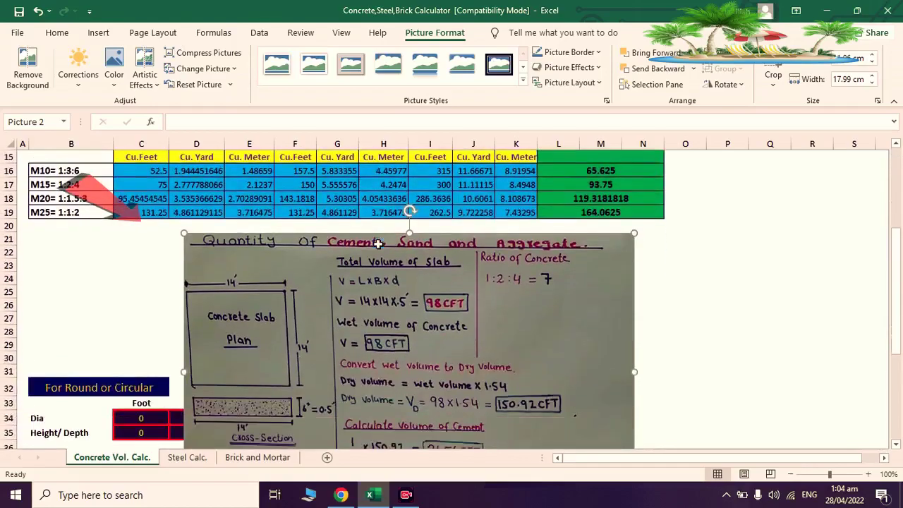
scroll(378, 244, down, 1)
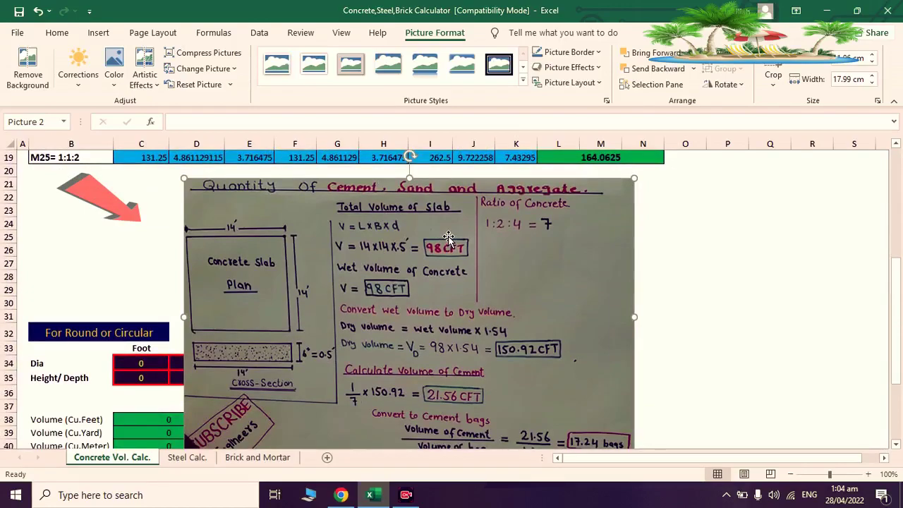
scroll(448, 238, down, 1)
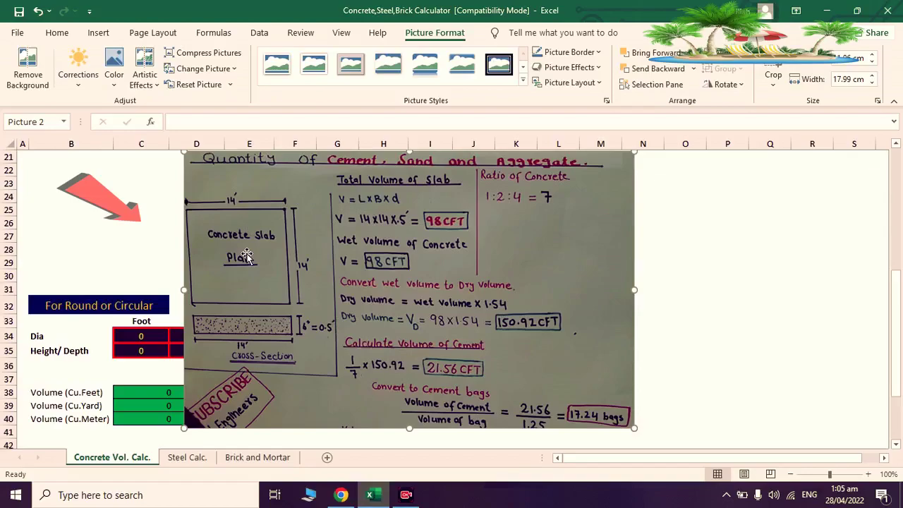
scroll(260, 285, down, 1)
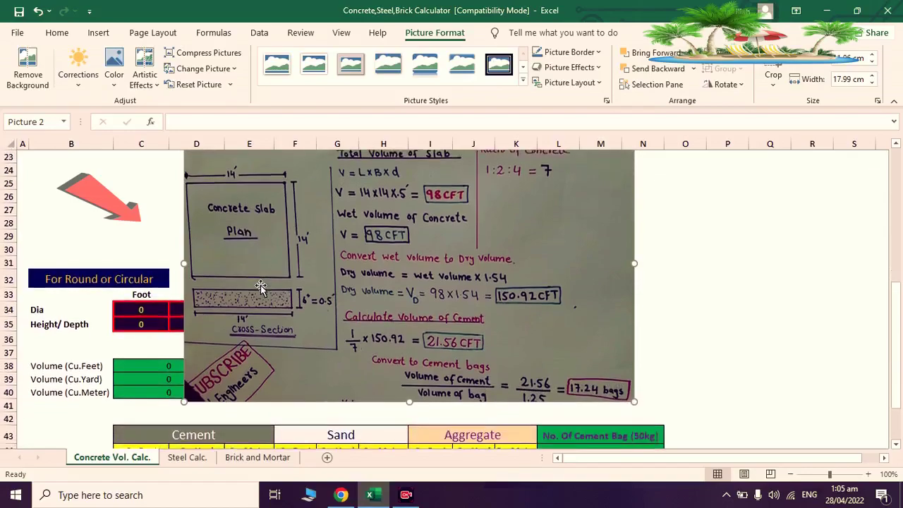
scroll(258, 234, up, 1)
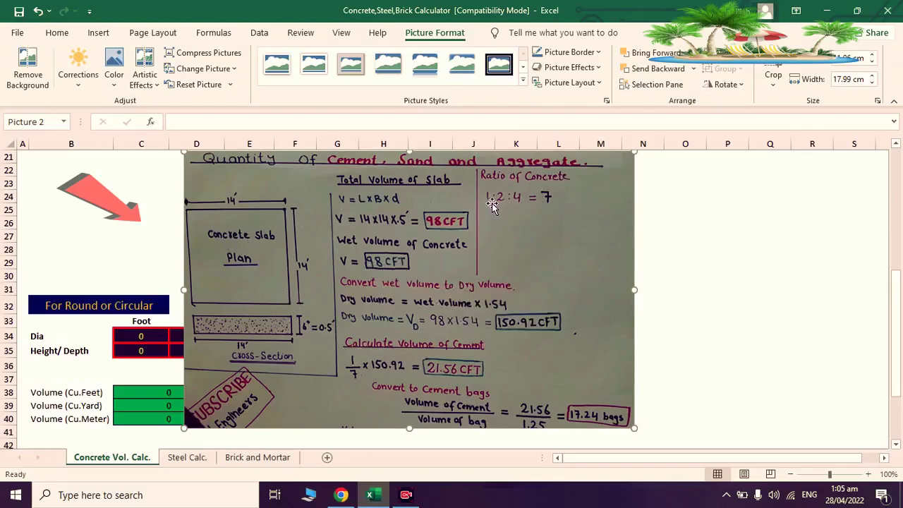
scroll(412, 254, up, 3)
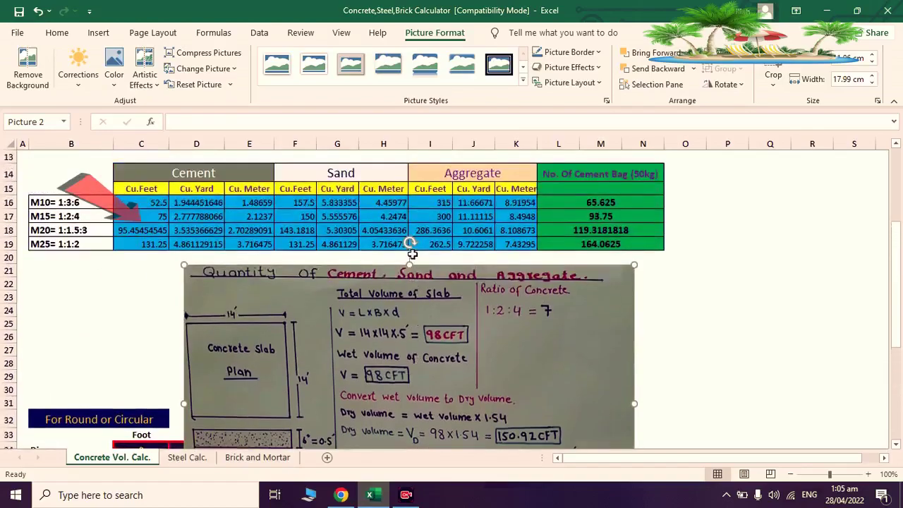
scroll(412, 254, up, 1)
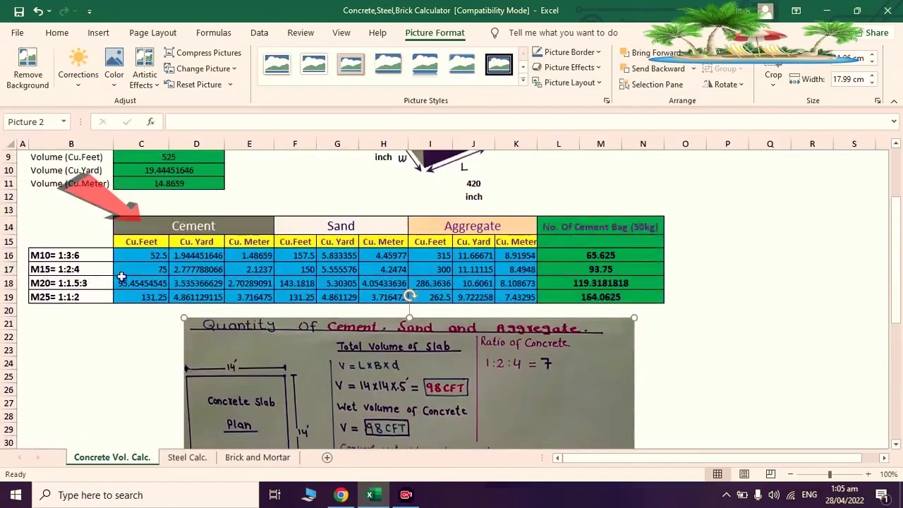
scroll(78, 279, down, 3)
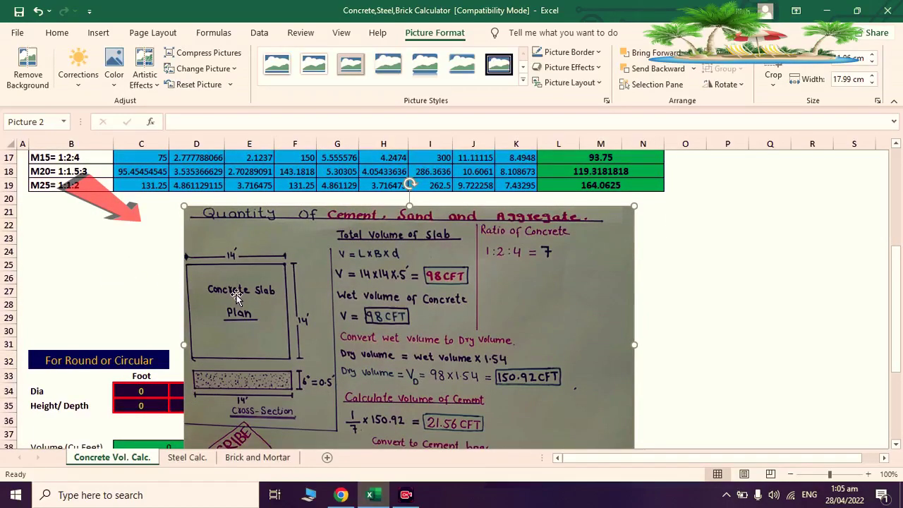
scroll(236, 297, down, 1)
scroll(236, 296, down, 1)
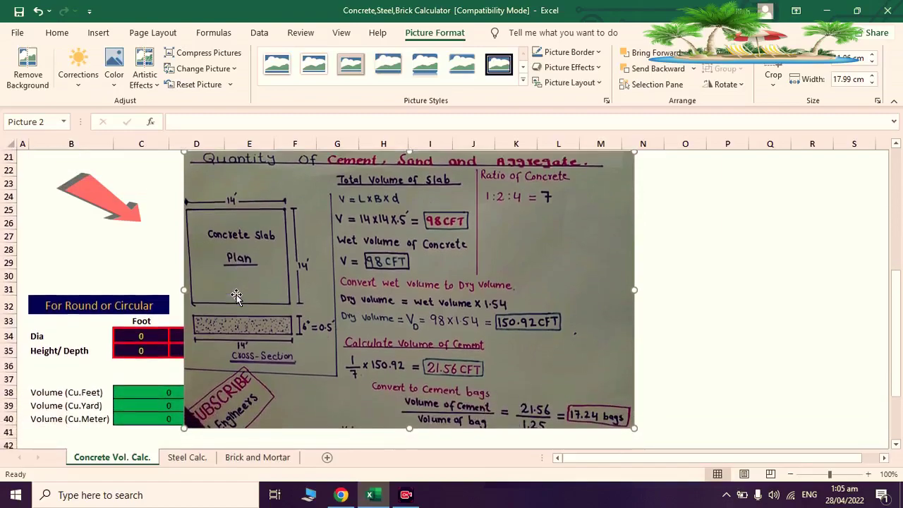
scroll(236, 296, up, 1)
scroll(237, 296, up, 1)
scroll(236, 295, up, 2)
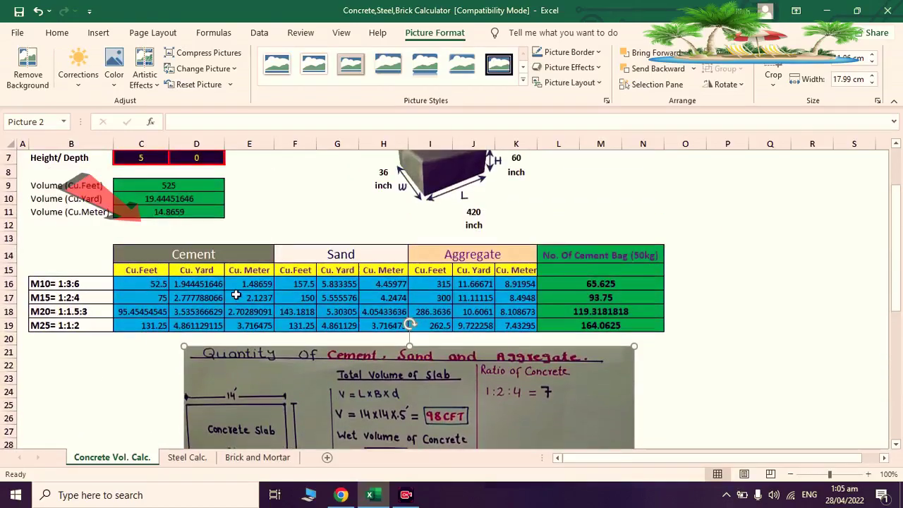
scroll(236, 294, up, 2)
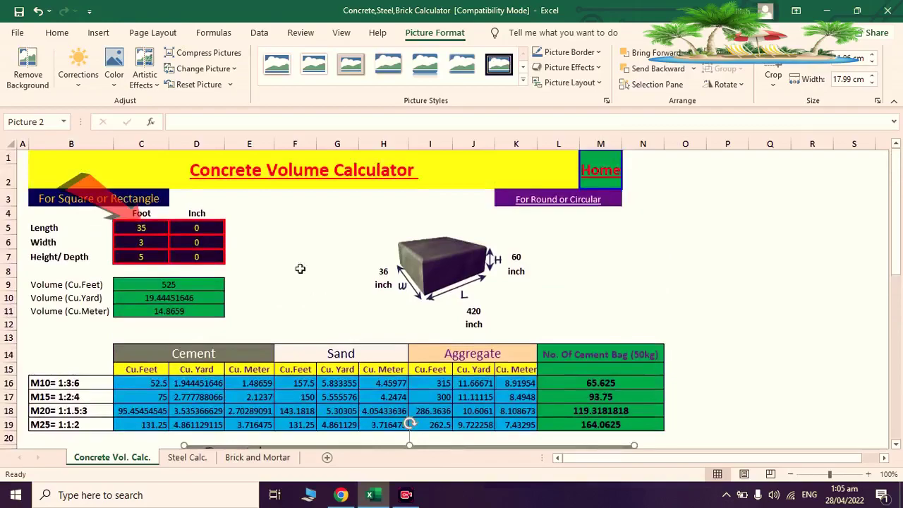
scroll(250, 270, down, 2)
scroll(249, 270, down, 1)
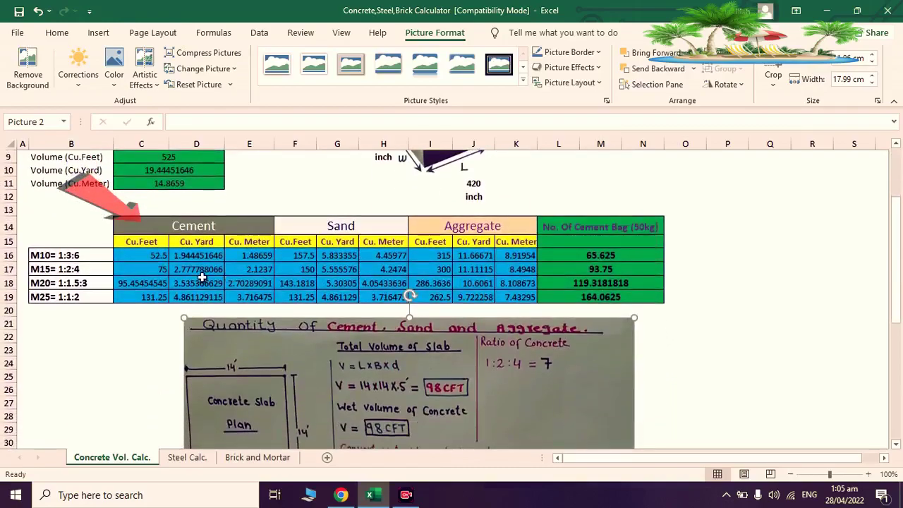
scroll(278, 333, down, 2)
scroll(277, 333, up, 2)
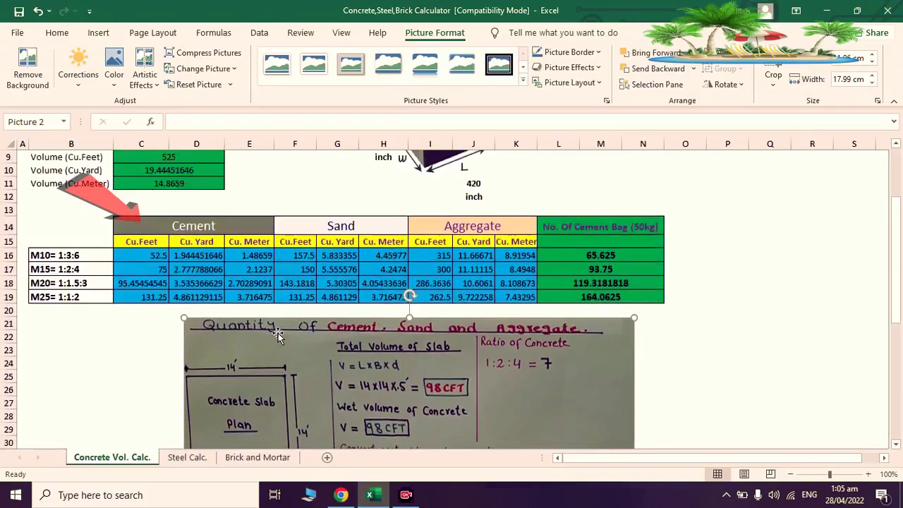
scroll(278, 333, up, 2)
scroll(278, 333, down, 2)
scroll(278, 333, down, 2)
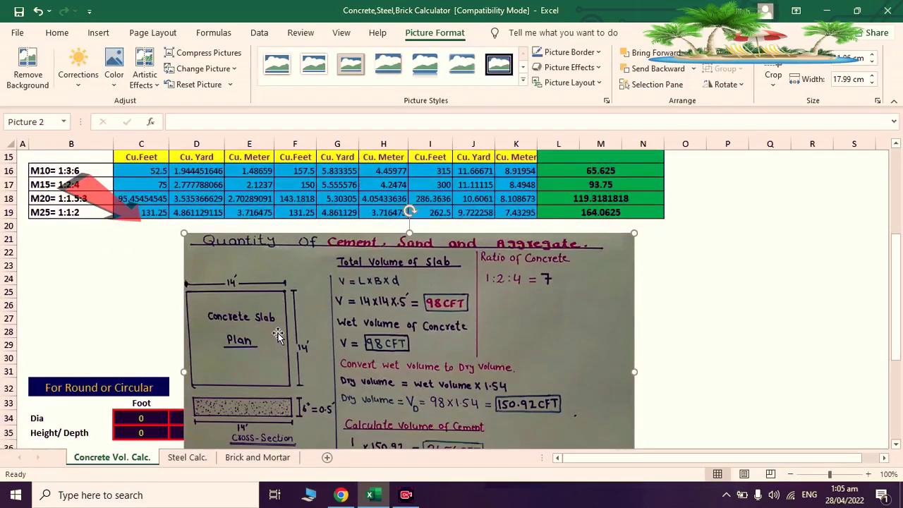
scroll(278, 333, up, 2)
scroll(278, 333, up, 2)
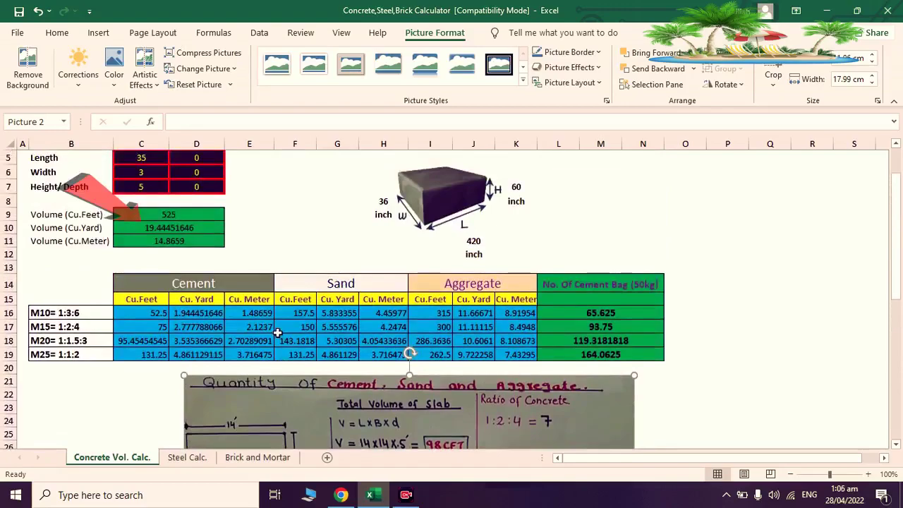
scroll(289, 335, down, 2)
Drag the handwritten picture to the top right beside the Length, Width and Height inputs
drag(370, 363, 546, 197)
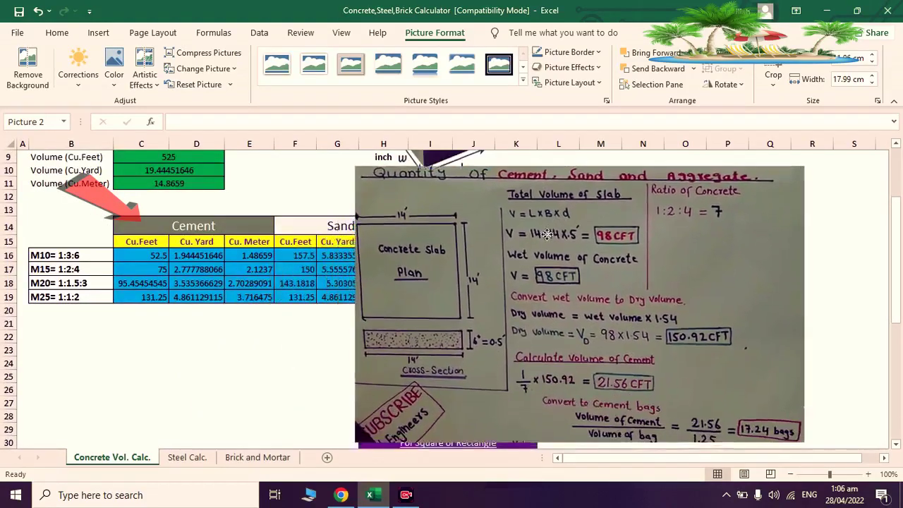
scroll(228, 308, up, 1)
drag(503, 338, 564, 279)
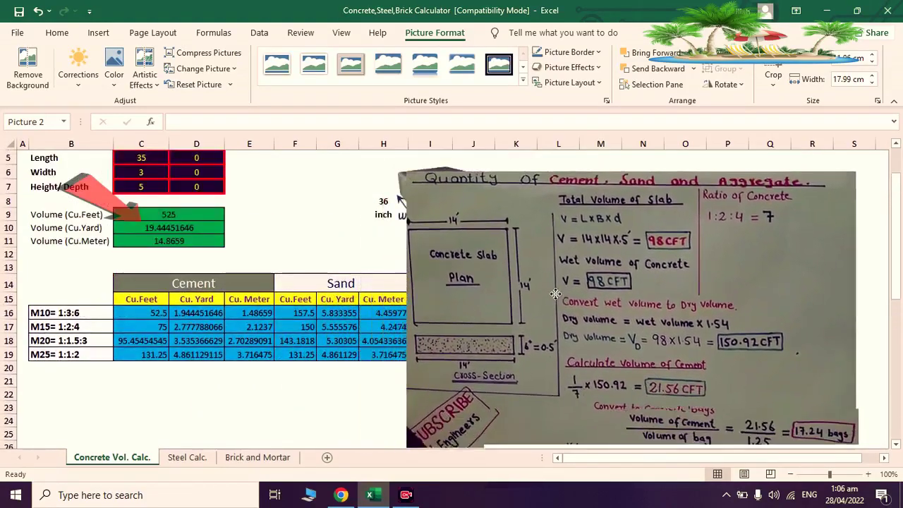
scroll(567, 289, up, 2)
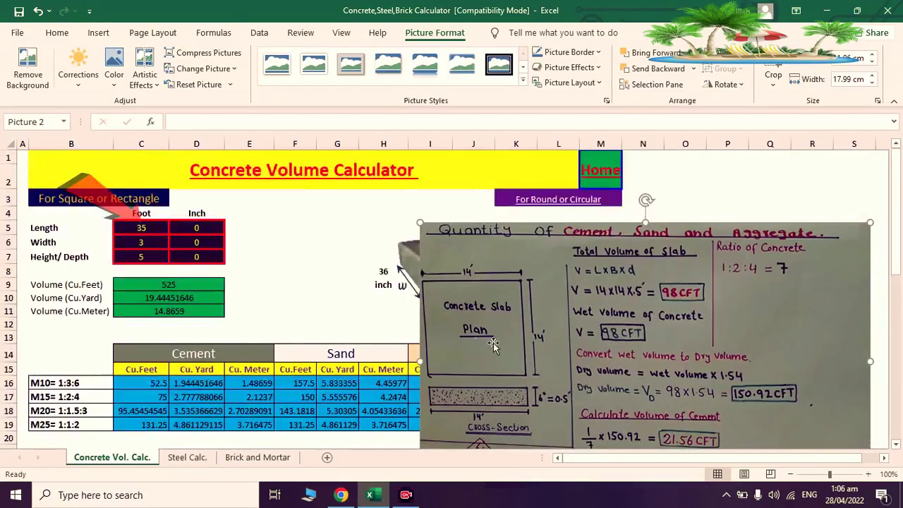
drag(578, 312, 584, 269)
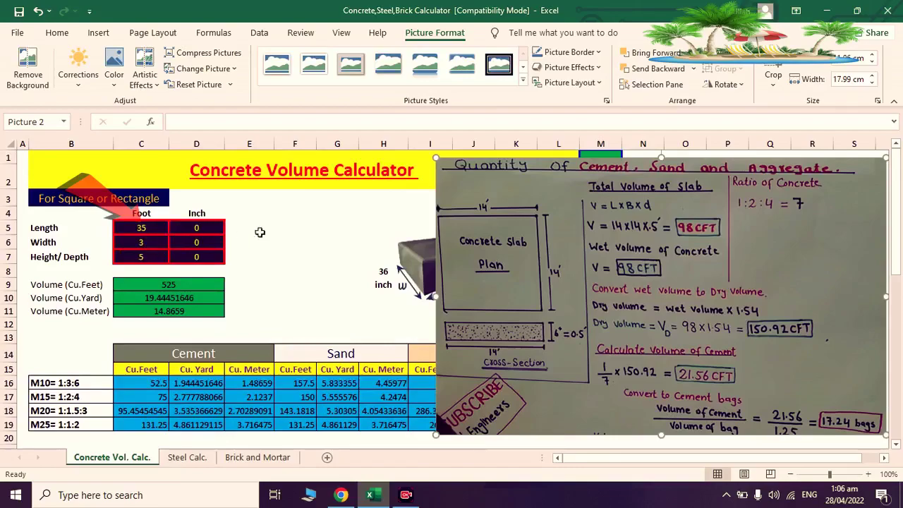
Change the slab Length from 35 to 14 ft and set the Width to 14 ft
double_click(158, 229)
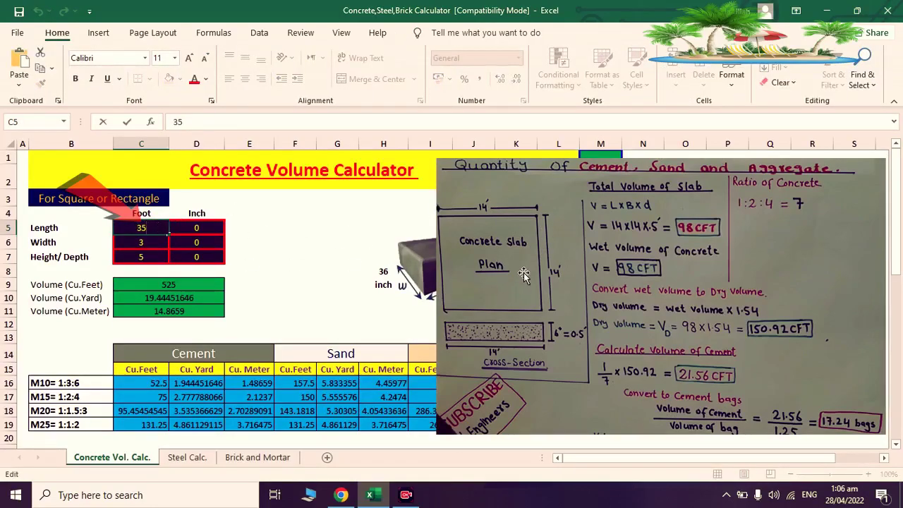
drag(570, 252, 564, 227)
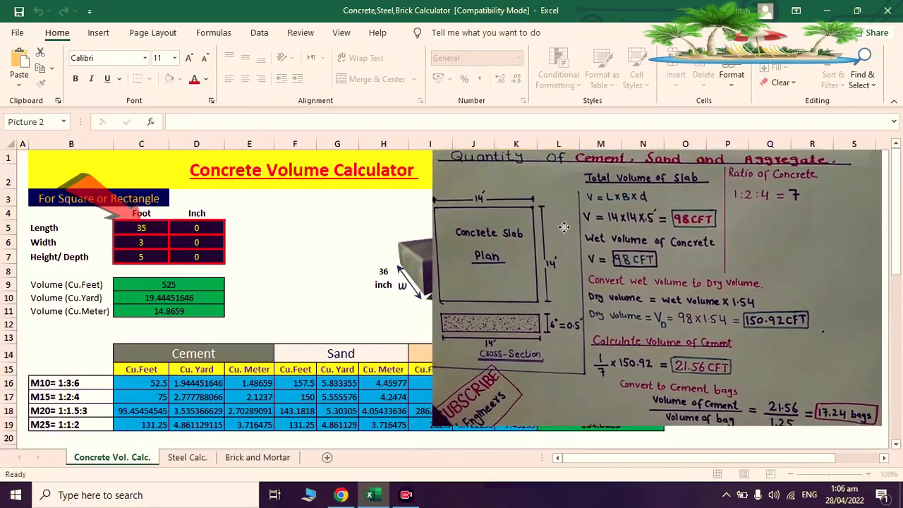
double_click(158, 228)
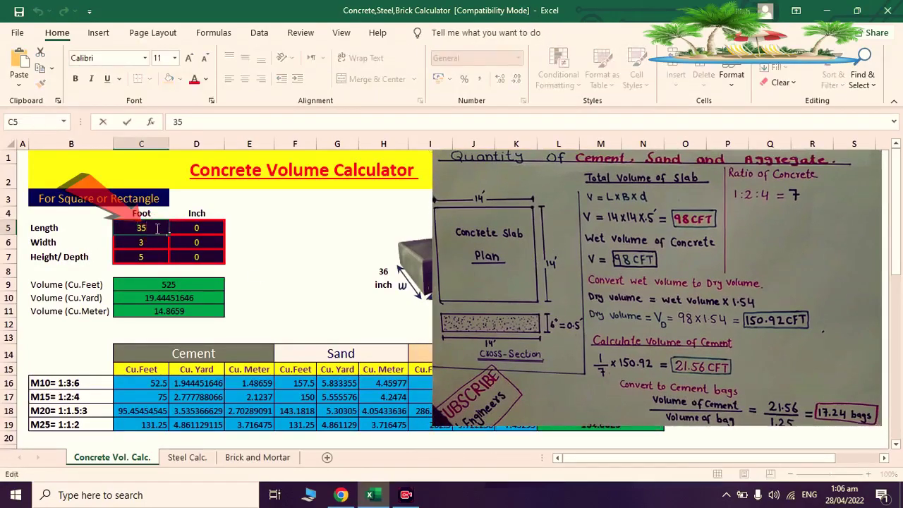
key(BackSpace)
key(BackSpace)
text(4)
click(150, 242)
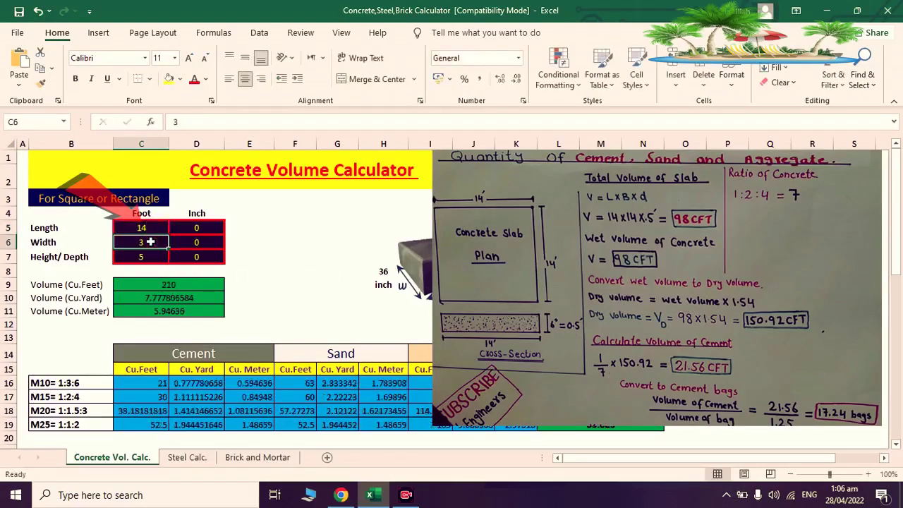
double_click(151, 242)
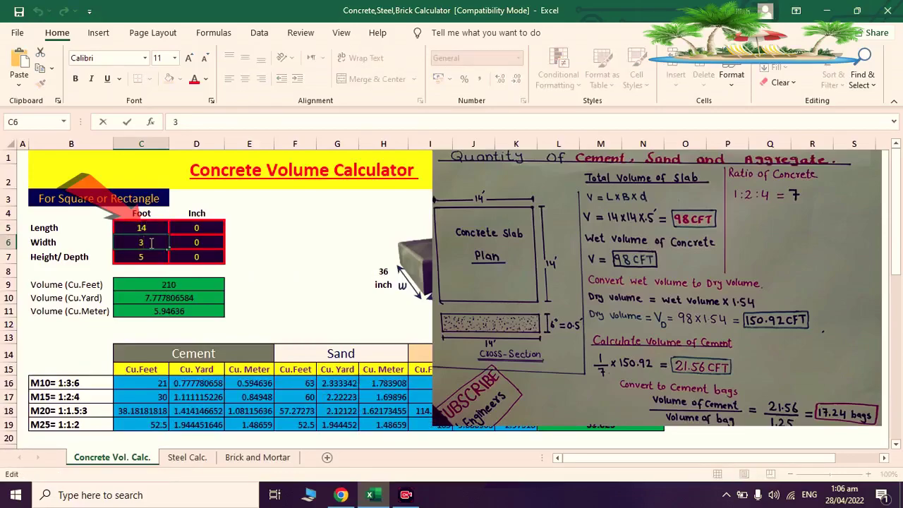
text(6)
key(BackSpace)
key(BackSpace)
text(14)
click(154, 257)
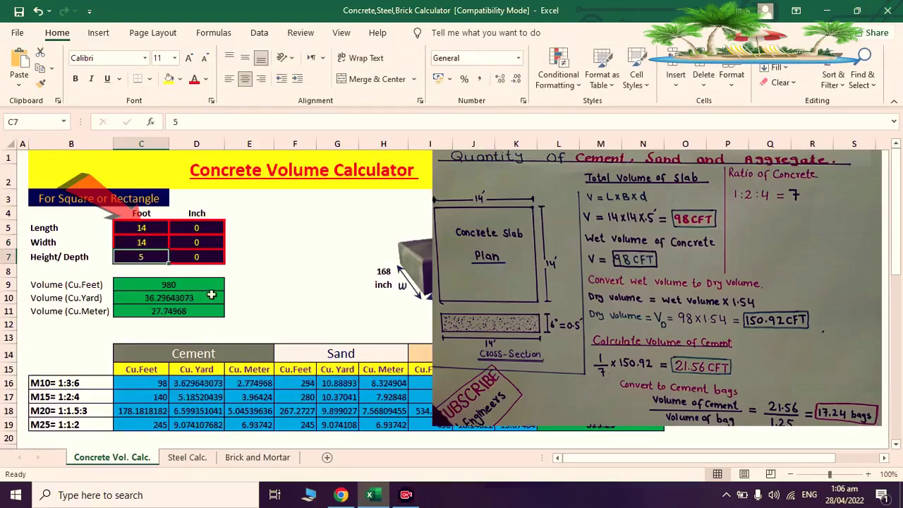
Set the Height/Depth to 0.5 ft and shift the picture down-left
click(196, 261)
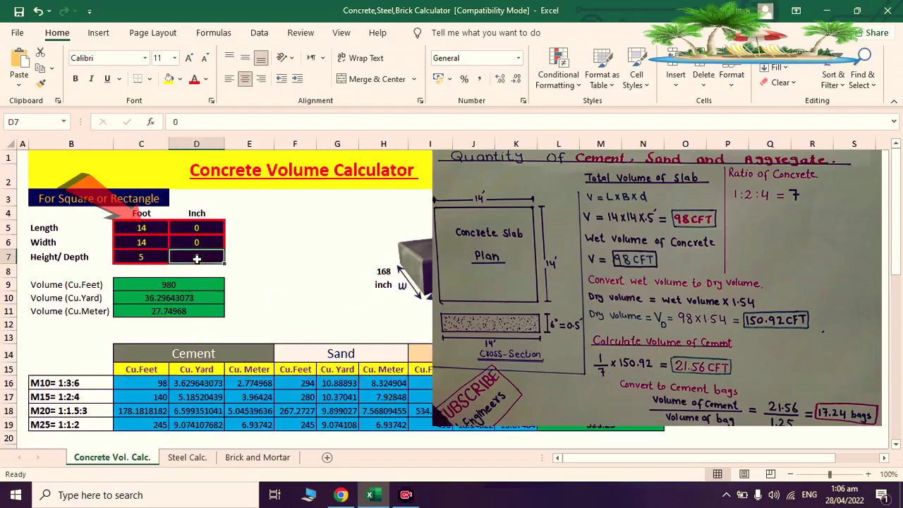
double_click(152, 258)
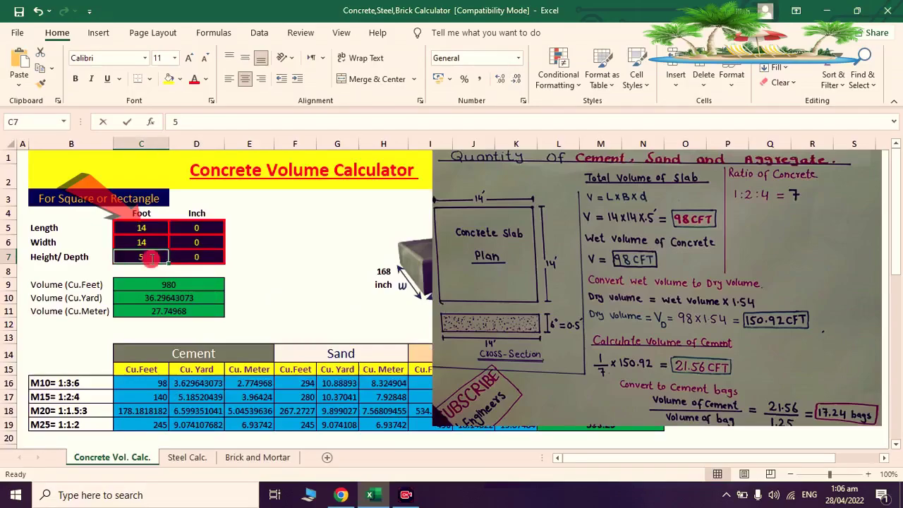
key(BackSpace)
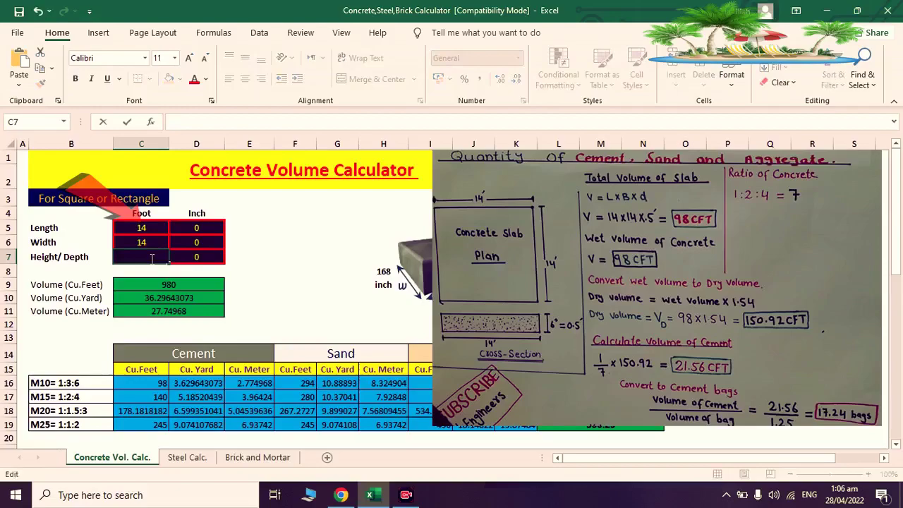
text(0.4)
key(BackSpace)
text(5)
mouse_move(702, 251)
mouse_down()
mouse_move(533, 395)
mouse_move(528, 418)
mouse_up()
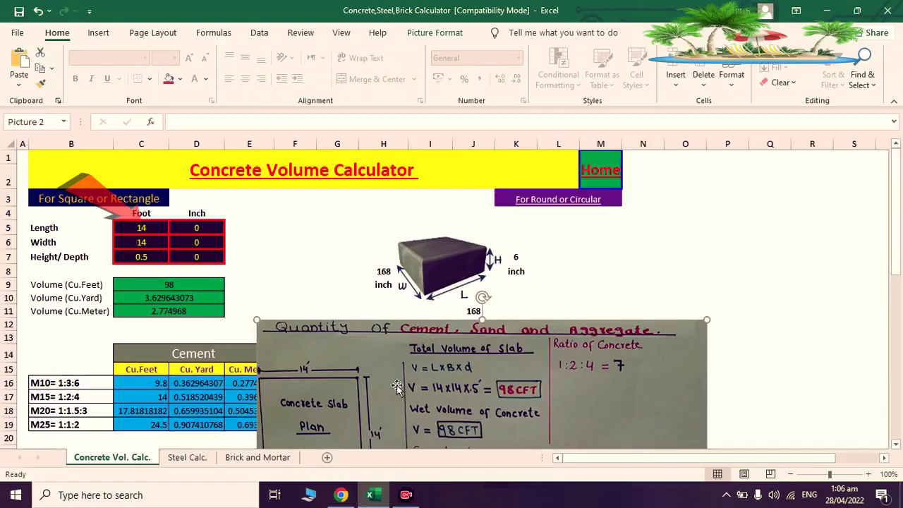
Move the handwritten picture right and check C9's volume formula giving 98 cubic feet
drag(423, 401, 573, 232)
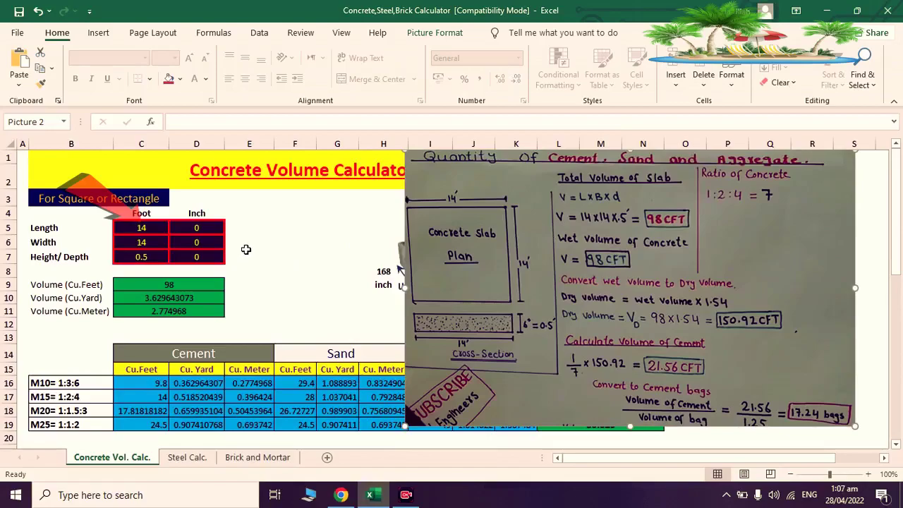
click(175, 285)
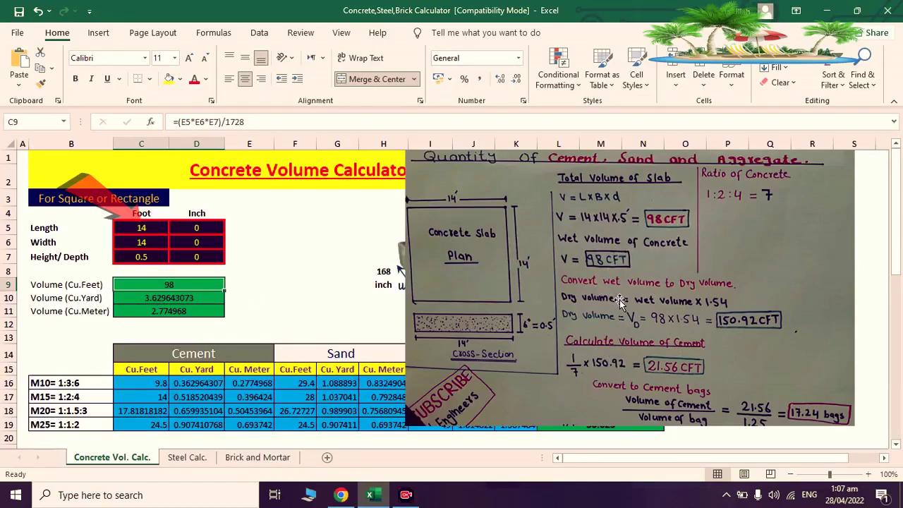
Reposition the handwritten picture repeatedly, finally dropping it lower left to reveal the cement bag table
drag(618, 300, 629, 300)
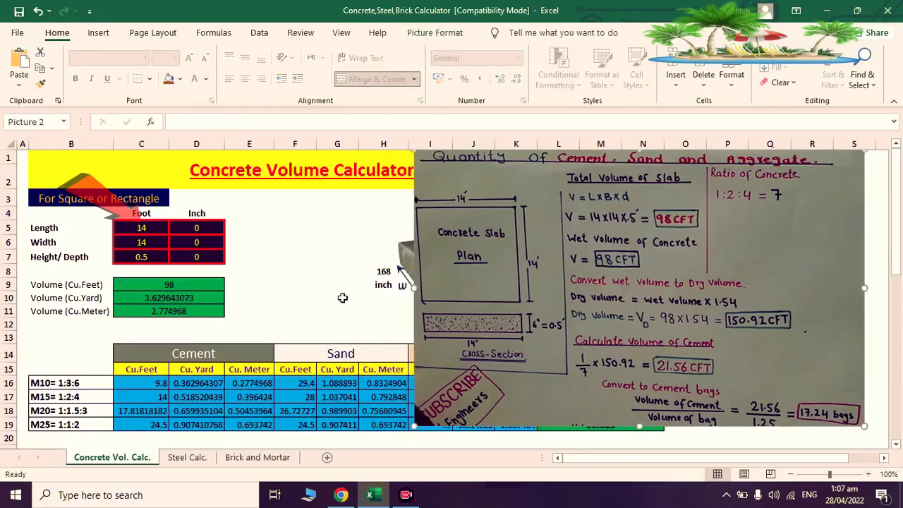
scroll(282, 300, down, 1)
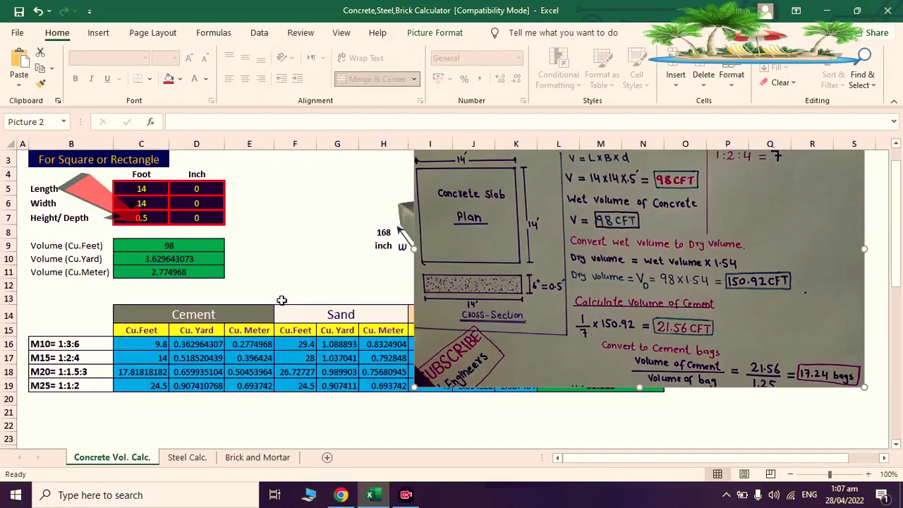
drag(608, 305, 604, 307)
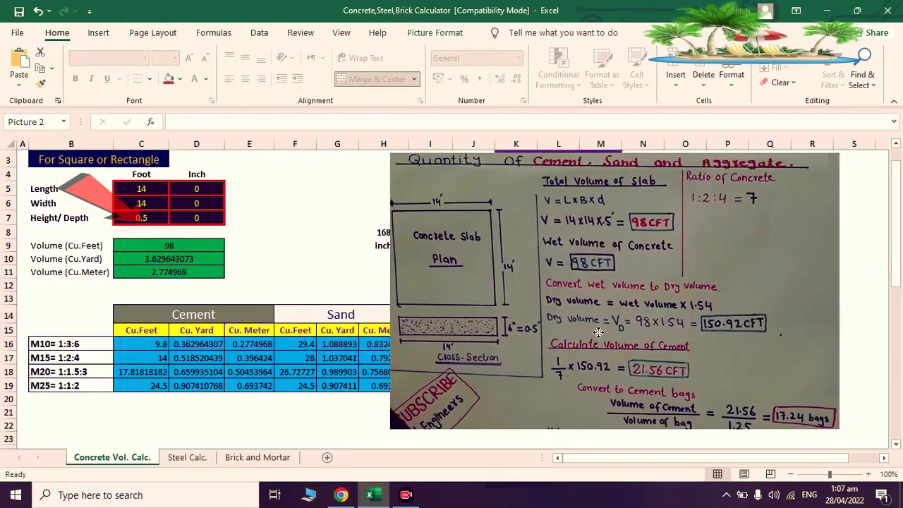
drag(598, 333, 609, 326)
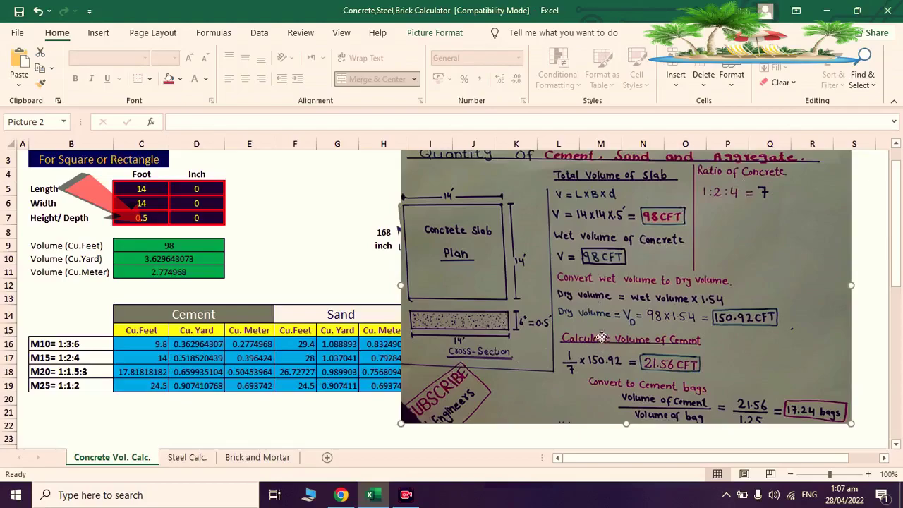
drag(601, 338, 603, 304)
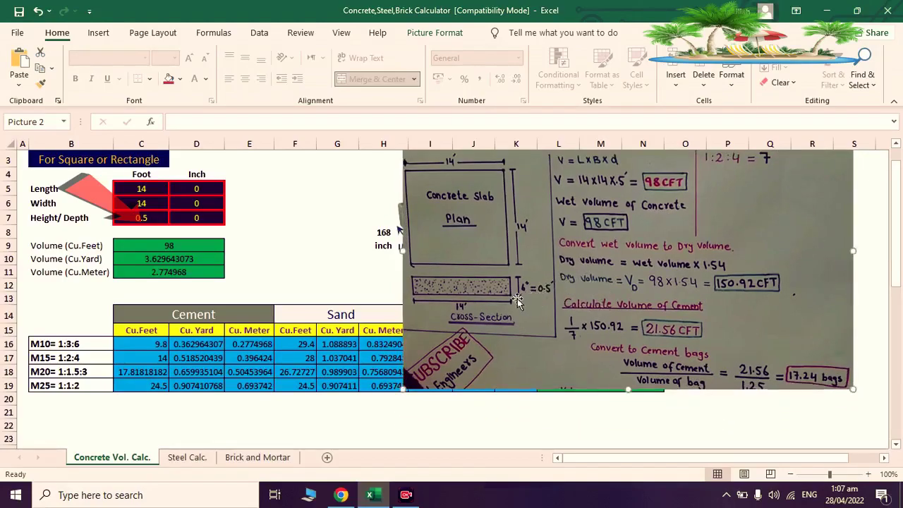
mouse_move(518, 301)
mouse_down()
mouse_move(287, 377)
mouse_move(538, 264)
mouse_move(616, 253)
mouse_up()
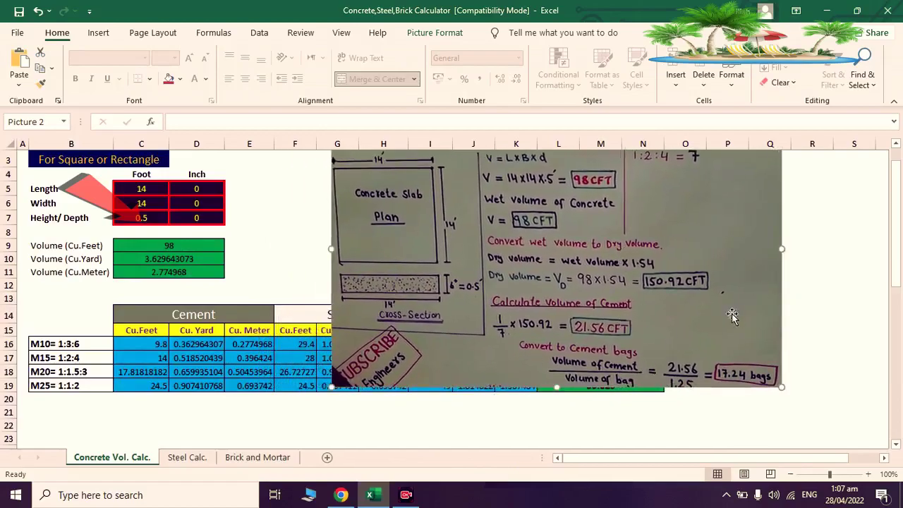
drag(601, 337, 654, 321)
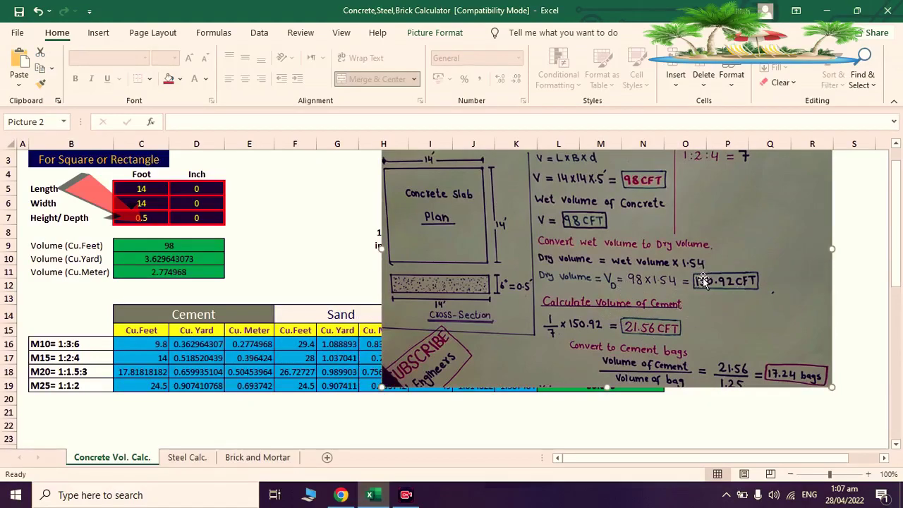
drag(699, 286, 336, 412)
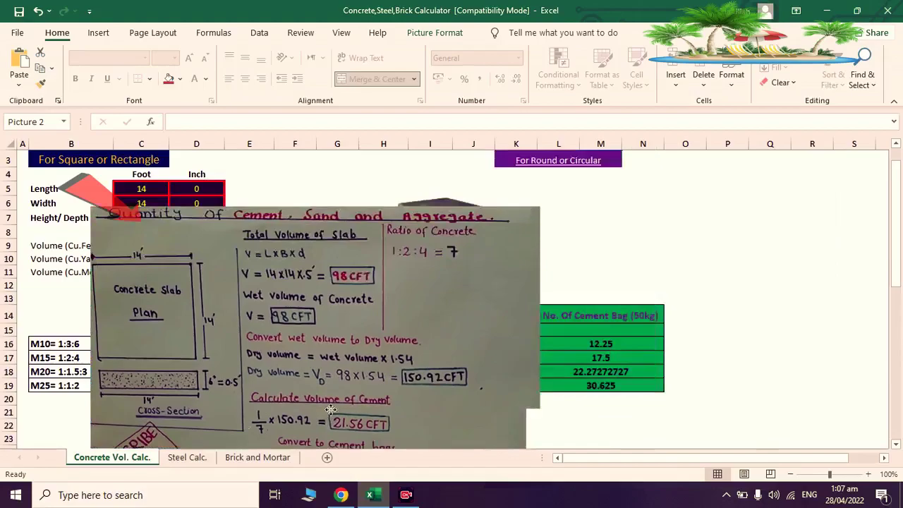
Check the M15 cement volume formula =(C9/7)*1 in C17, moving the picture aside
drag(265, 429, 714, 303)
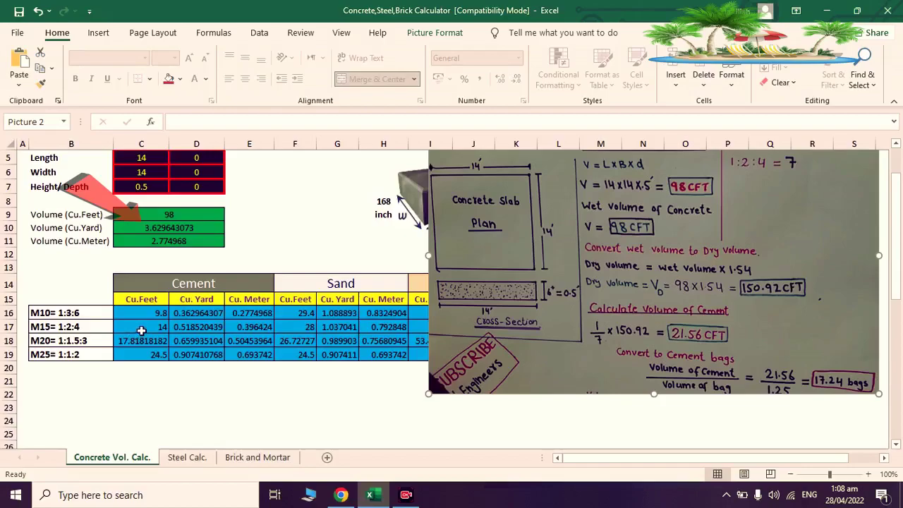
click(141, 330)
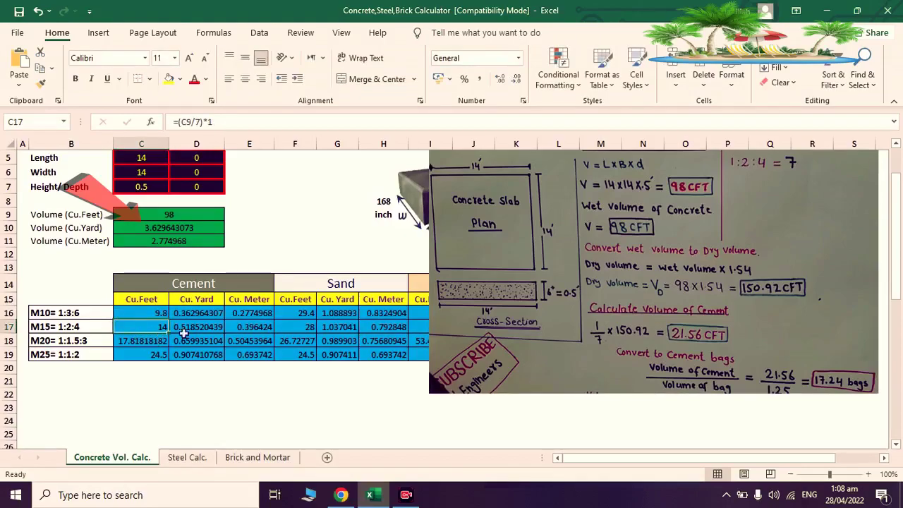
mouse_move(672, 244)
mouse_down()
mouse_move(275, 263)
mouse_move(298, 257)
mouse_up()
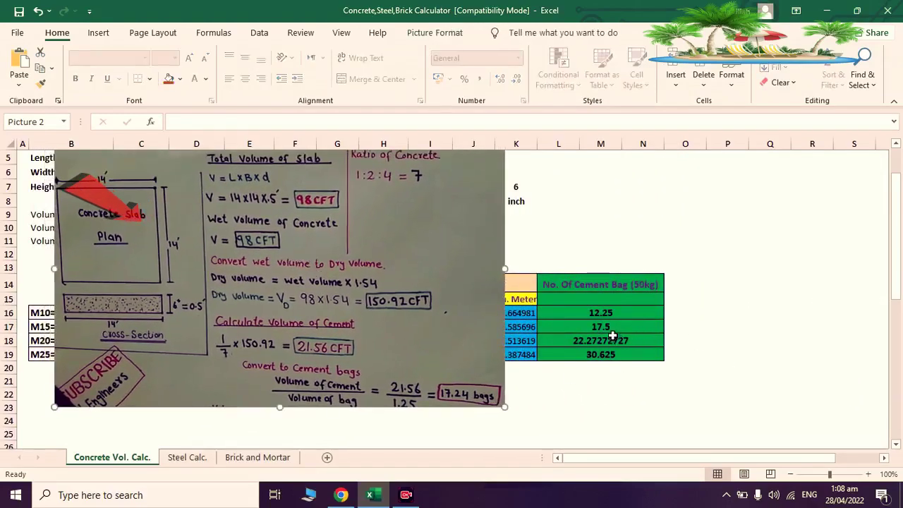
Drop the handwritten picture below row 19, uncovering the full Cement, Sand and Aggregate table
drag(303, 328, 387, 418)
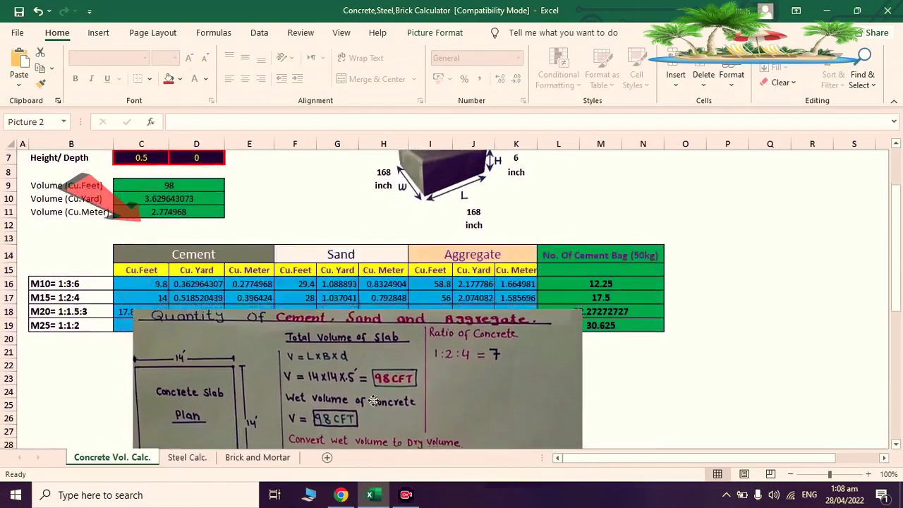
drag(387, 418, 399, 454)
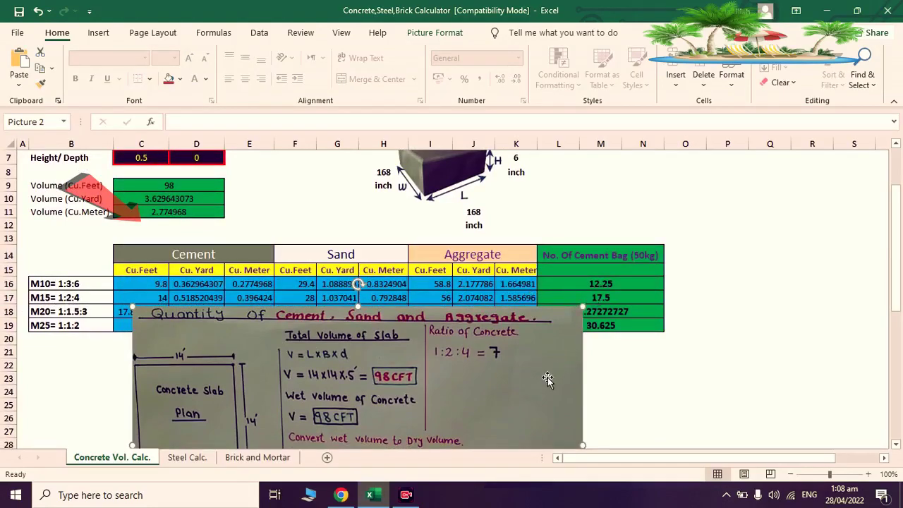
drag(500, 395, 496, 244)
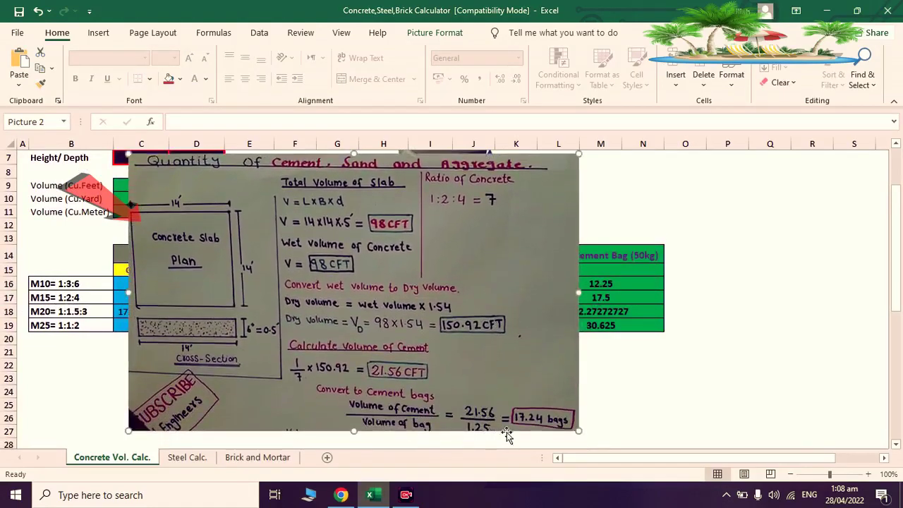
drag(418, 307, 479, 360)
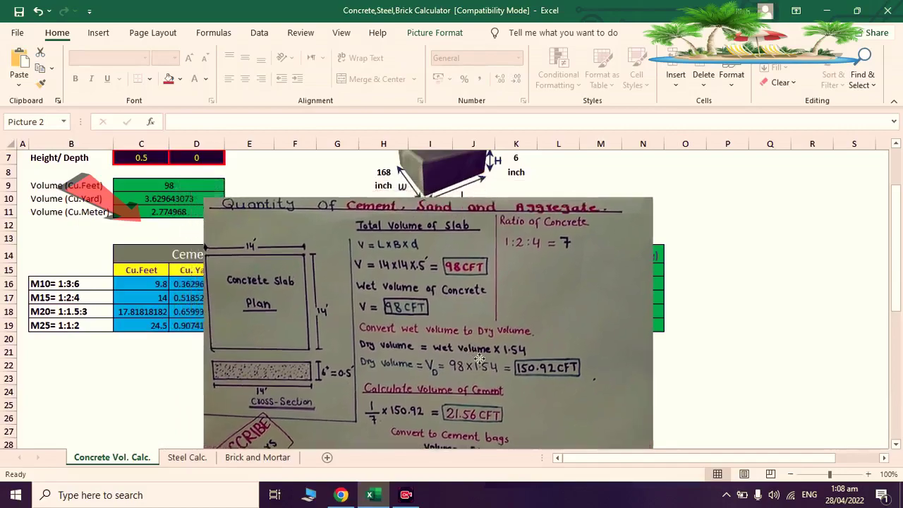
mouse_move(479, 359)
mouse_down()
mouse_move(517, 392)
mouse_move(519, 429)
mouse_up()
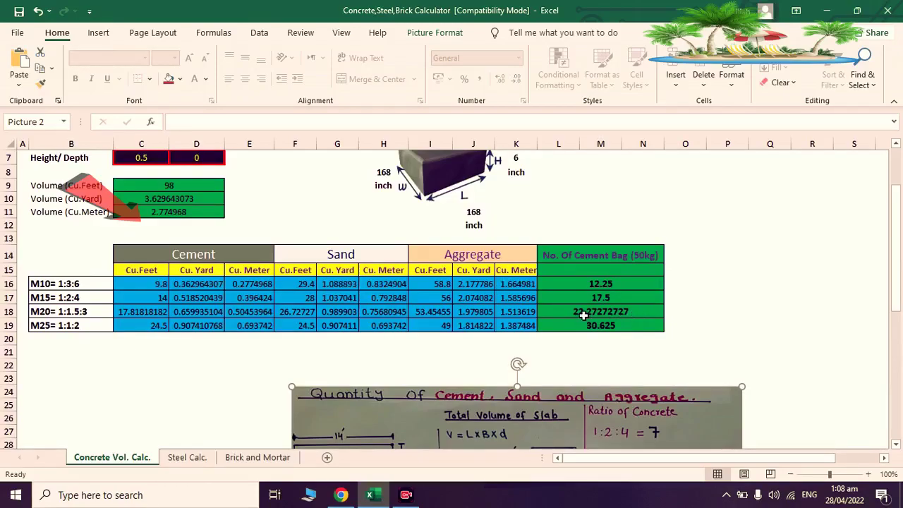
Scroll through the rest of the concrete calculator sheet
scroll(583, 315, down, 1)
scroll(583, 315, down, 1)
scroll(584, 317, down, 2)
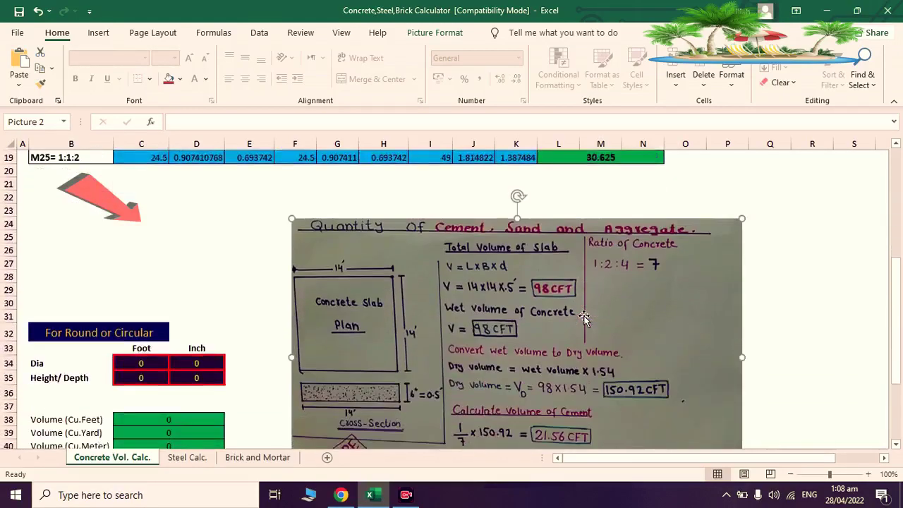
scroll(565, 333, up, 3)
scroll(550, 334, up, 2)
scroll(548, 331, down, 2)
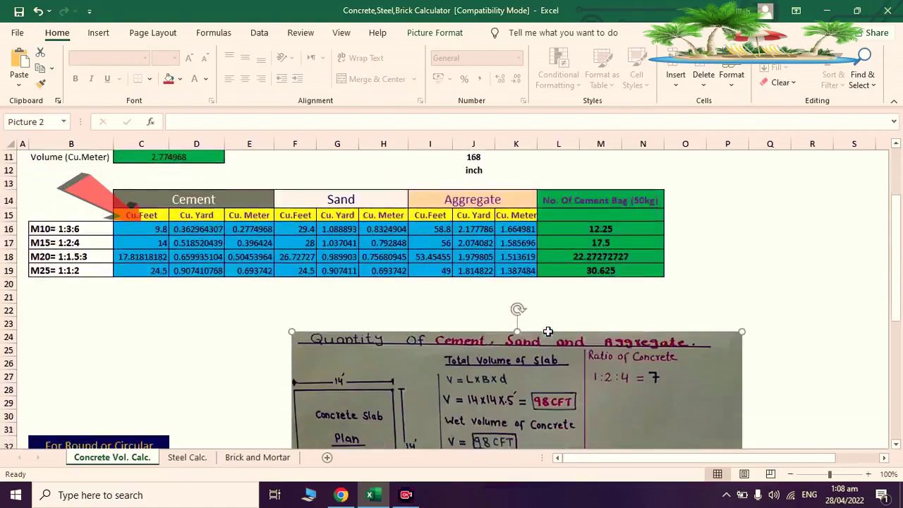
scroll(547, 332, down, 3)
scroll(547, 332, down, 1)
scroll(130, 346, down, 2)
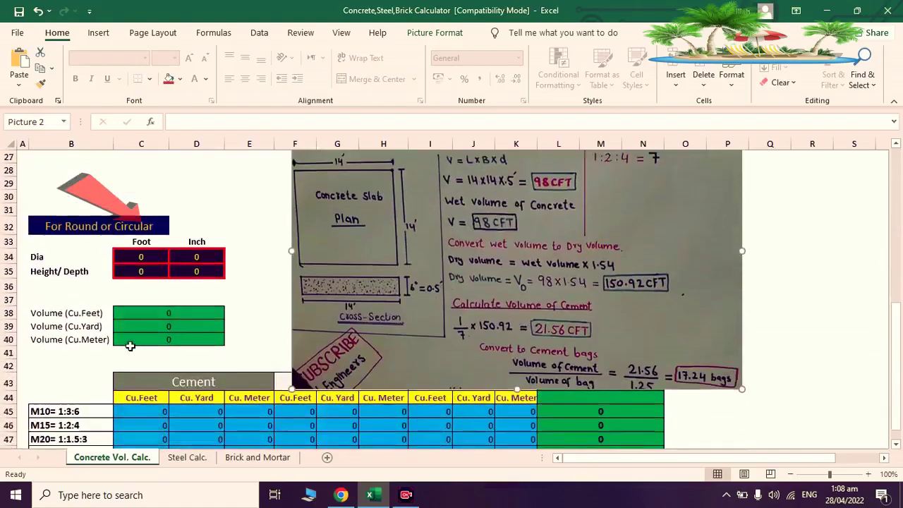
Switch to the Steel Calc. sheet and scroll through it
click(180, 461)
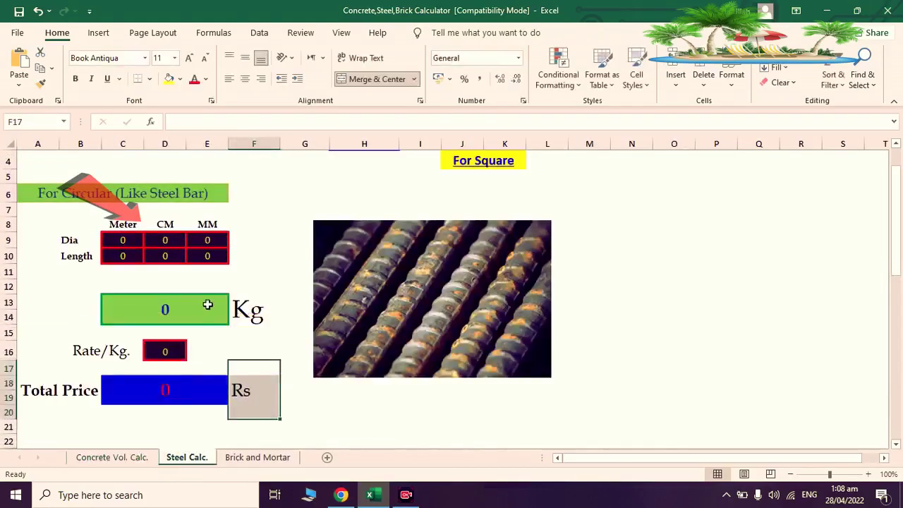
scroll(207, 304, up, 1)
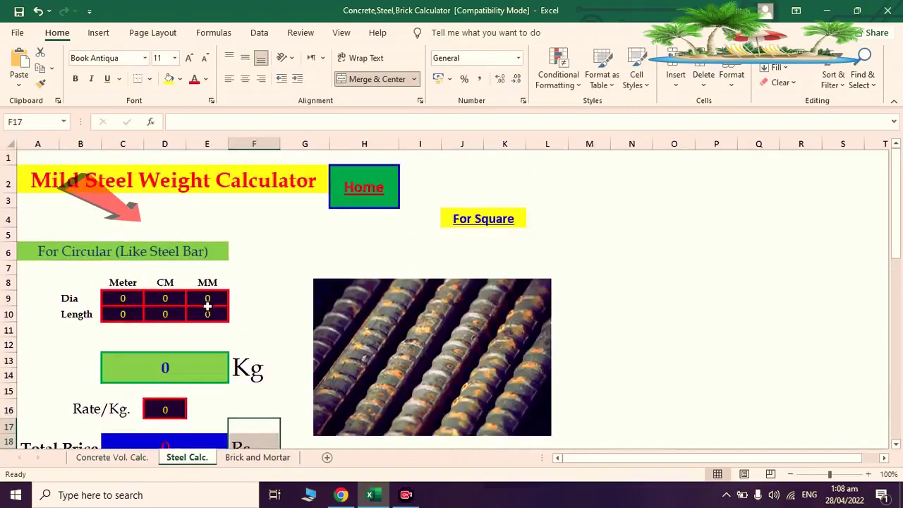
scroll(208, 304, down, 1)
scroll(207, 304, down, 1)
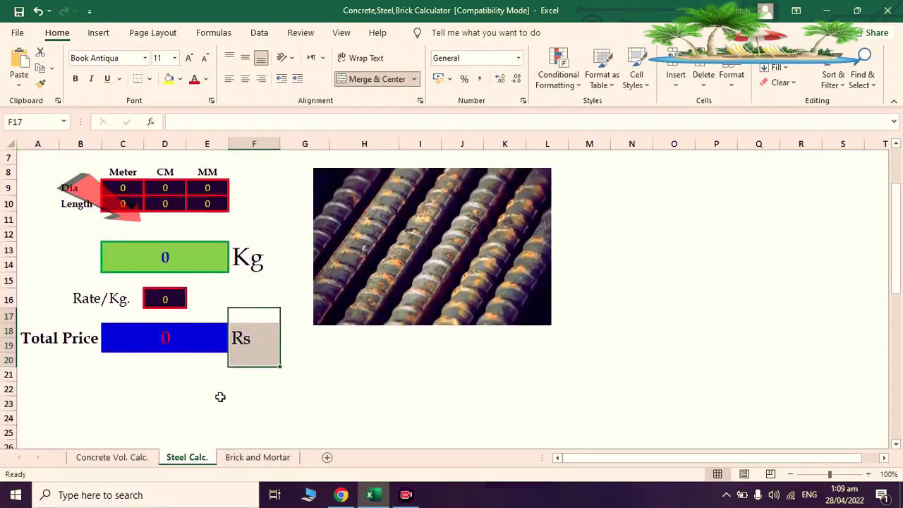
Show the Brick and Mortar sheet's Brick Calculator from row 1
click(258, 457)
scroll(216, 325, up, 2)
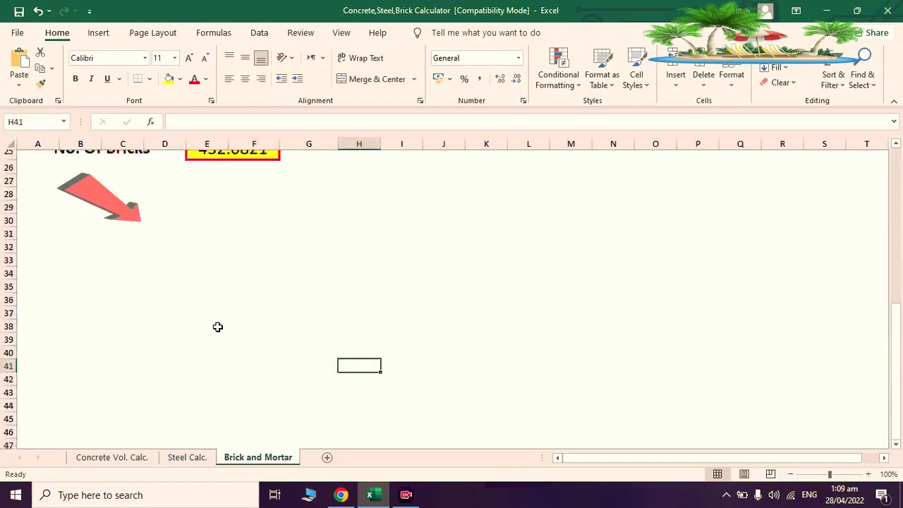
scroll(216, 325, up, 4)
scroll(216, 325, up, 4)
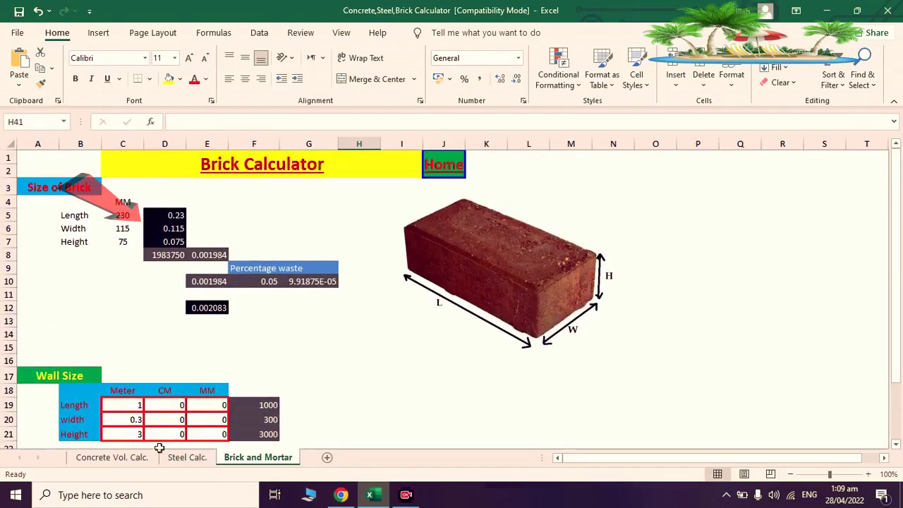
click(113, 457)
click(423, 353)
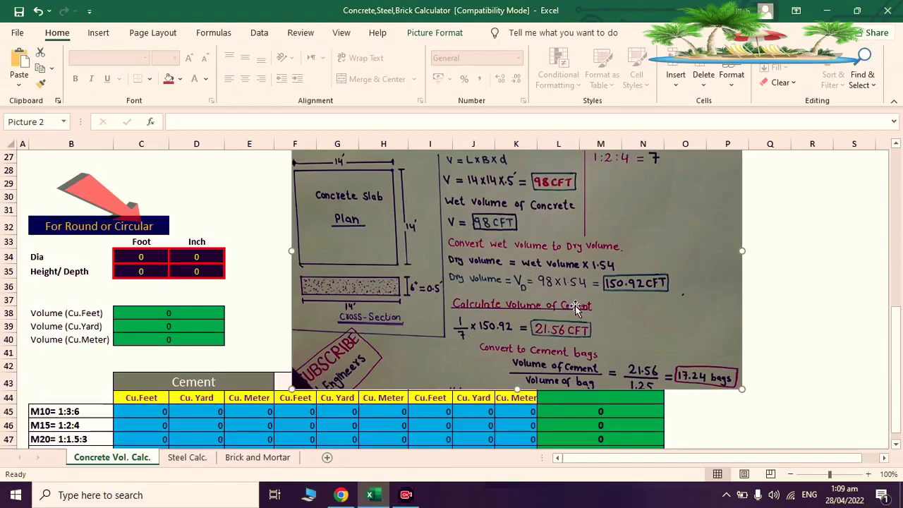
click(185, 459)
click(237, 459)
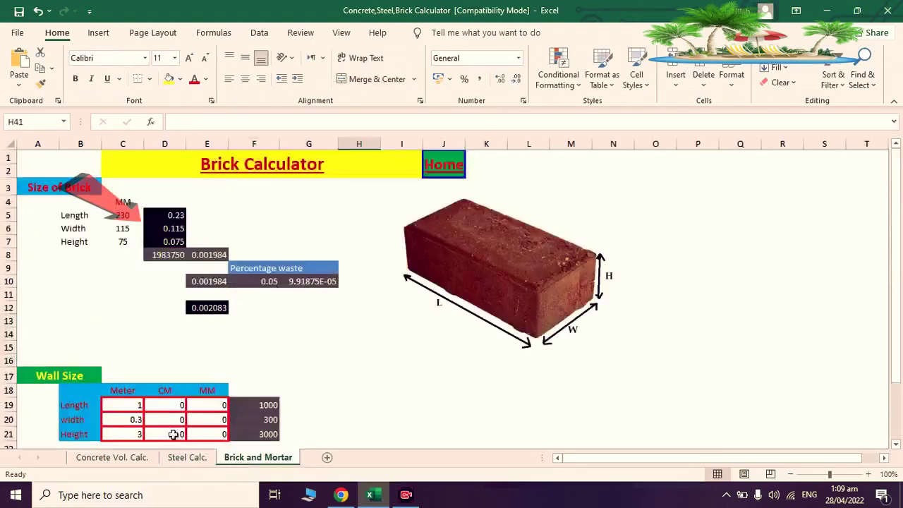